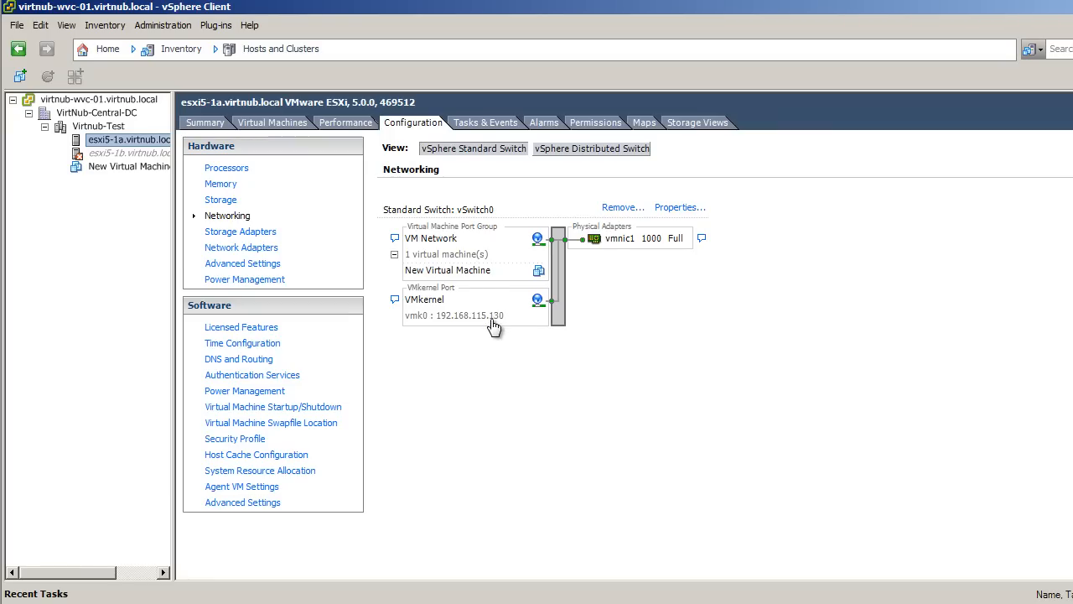
# - Review vSwitch0's properties on host esxi5-1a.virtnub.local, including its network adapters and the VMkernel port's settings and effective policies
pyautogui.click(684, 208)
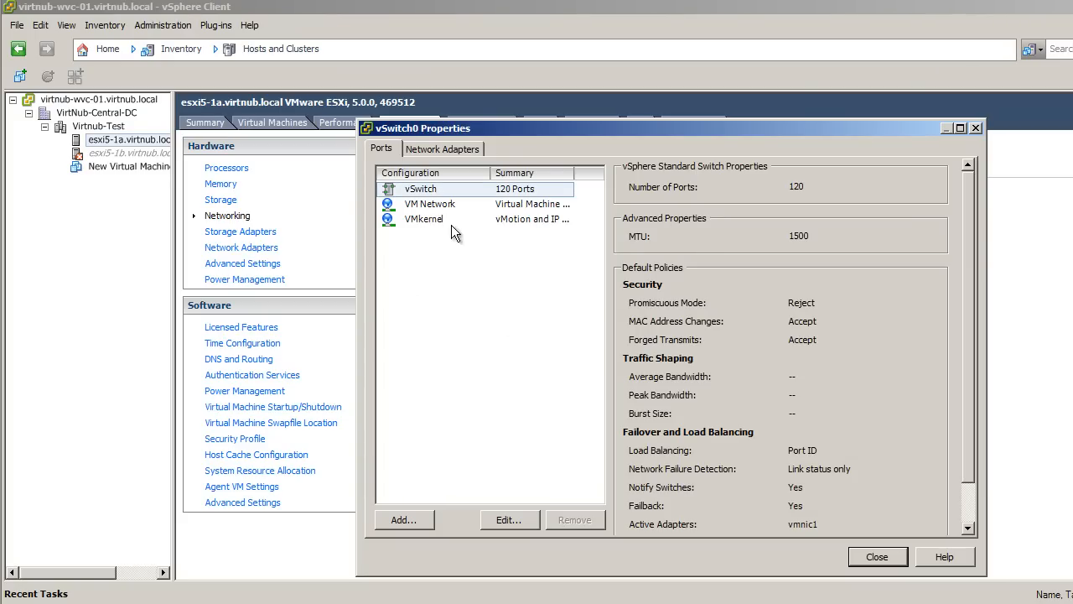
pyautogui.click(436, 151)
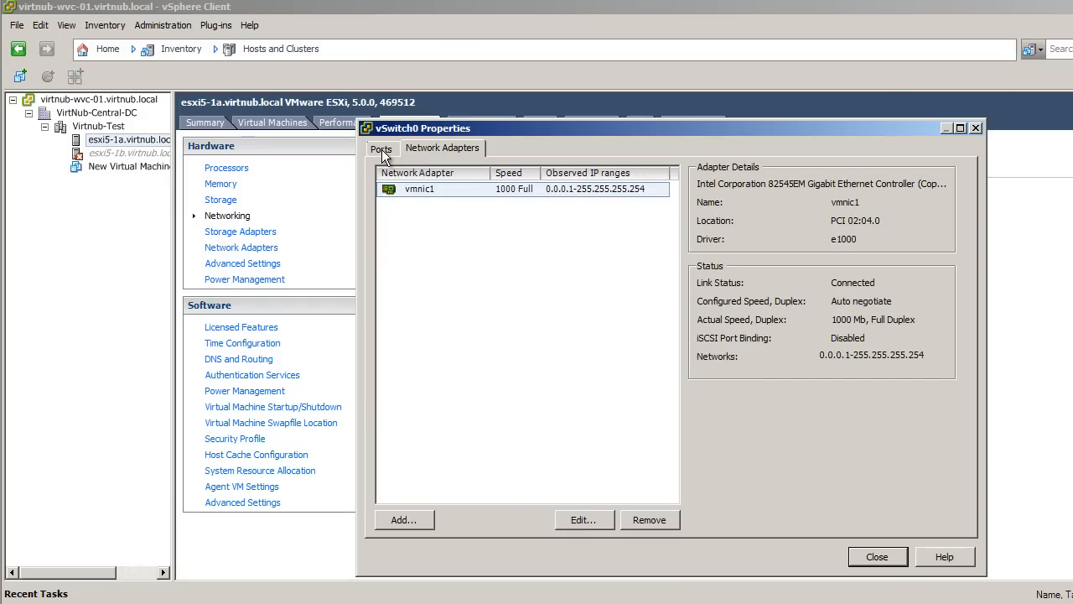
pyautogui.click(382, 150)
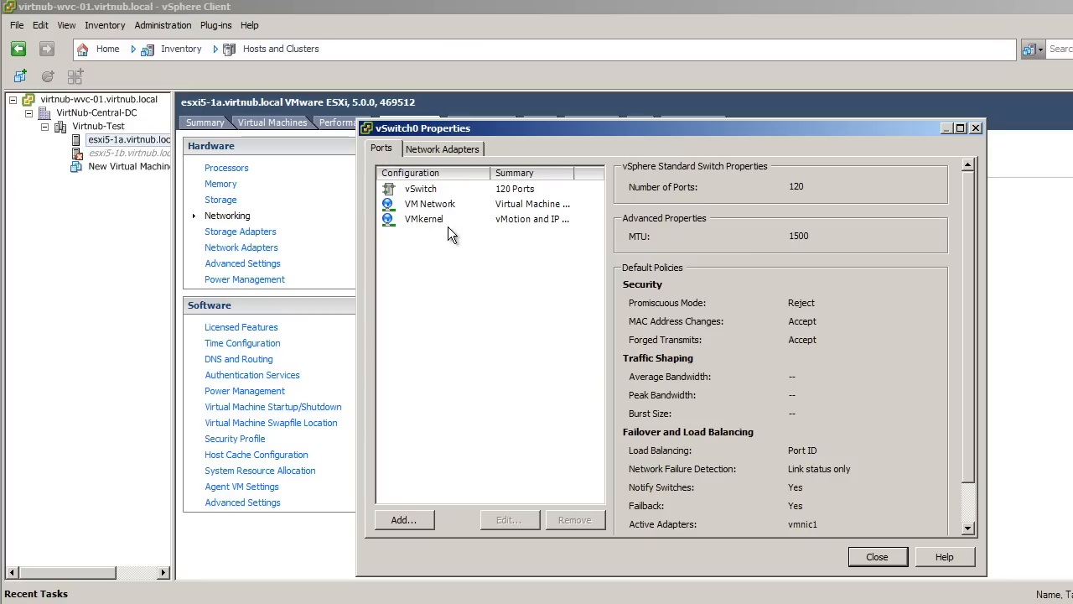
pyautogui.click(415, 218)
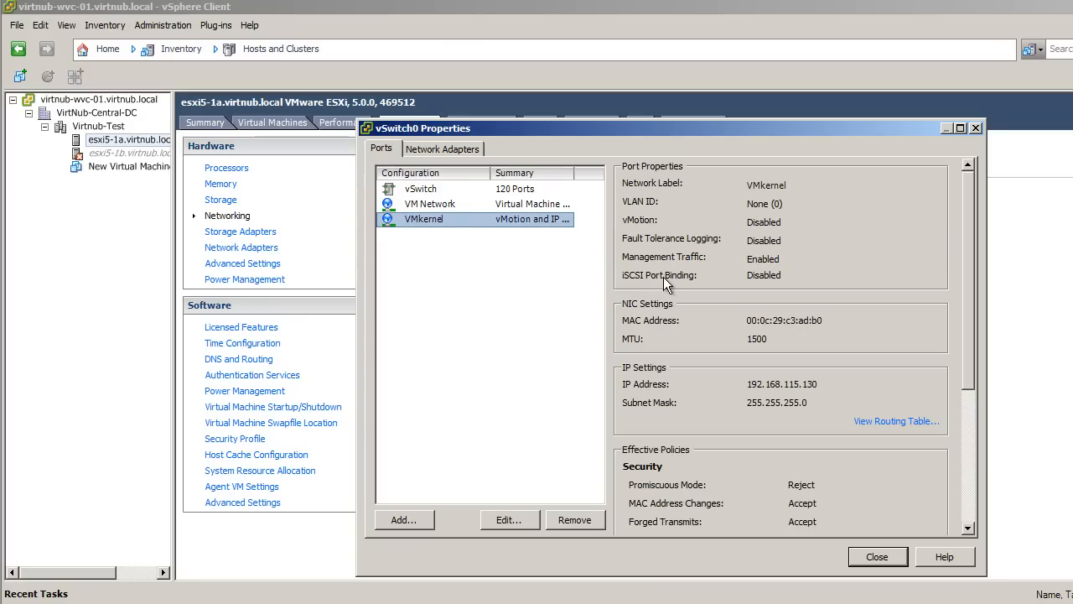
pyautogui.scroll(-3, 758, 398)
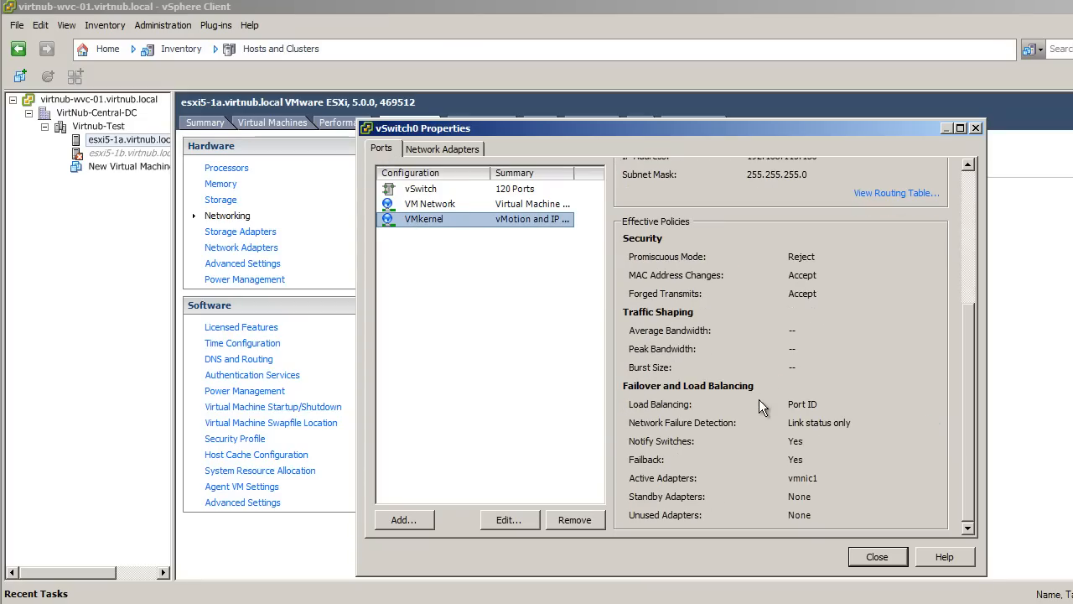
pyautogui.scroll(3, 712, 470)
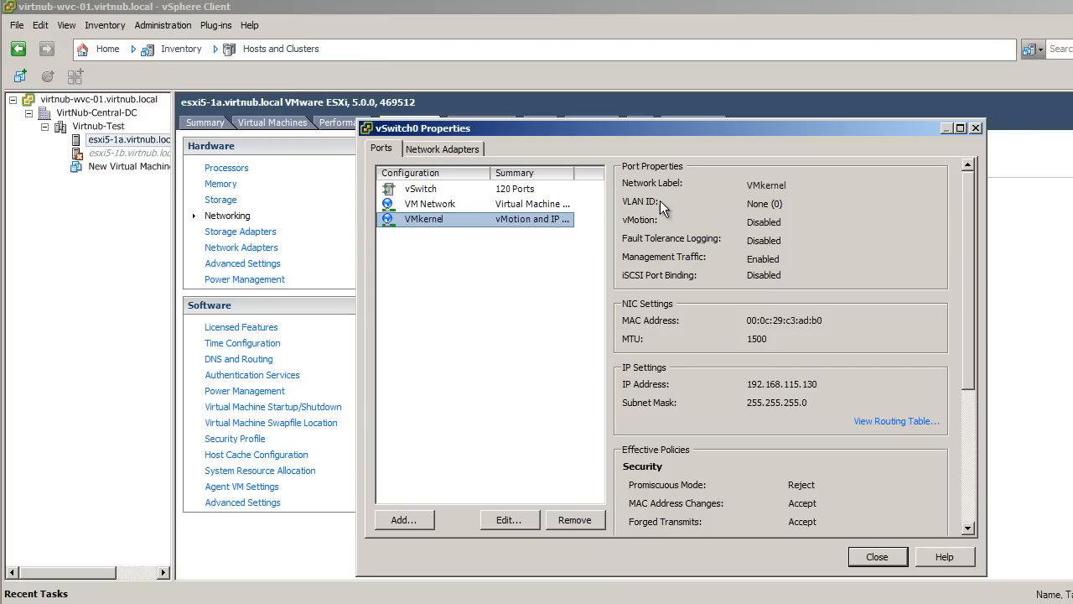
pyautogui.click(890, 563)
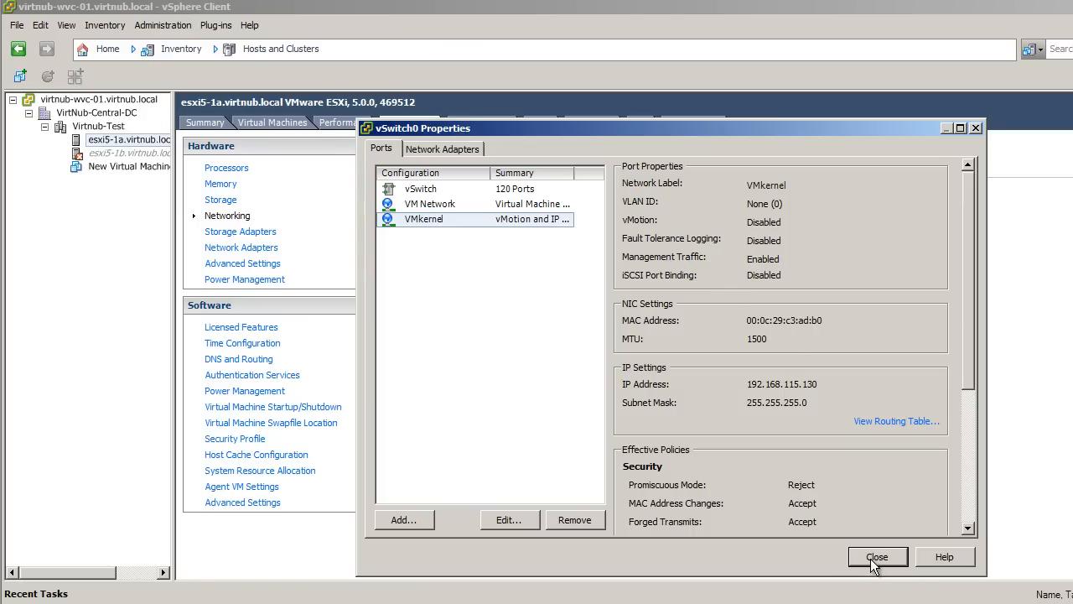
pyautogui.scroll(-4, 762, 316)
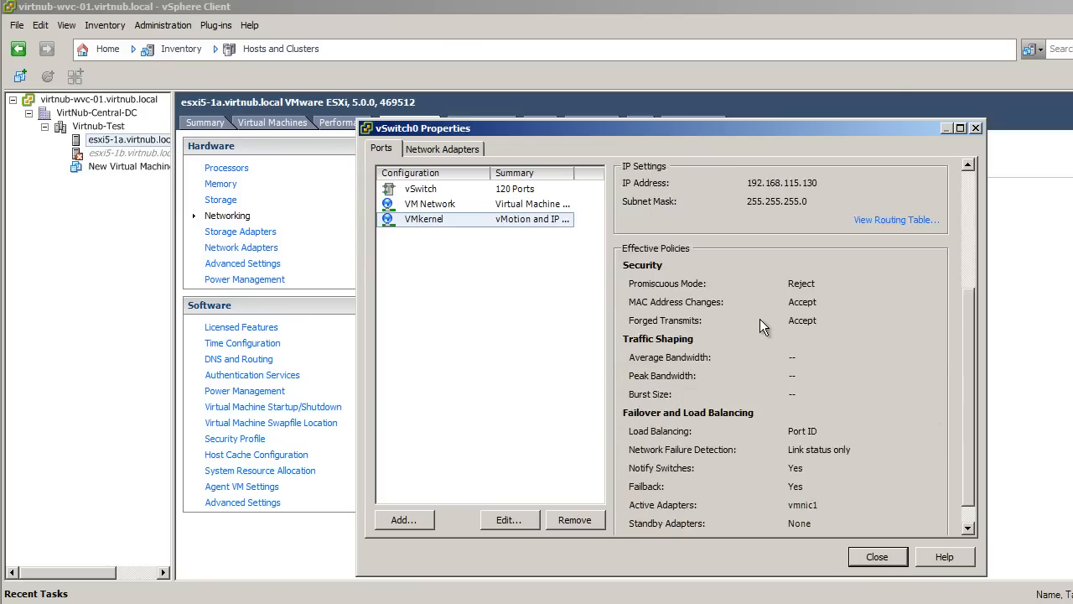
pyautogui.scroll(4, 760, 319)
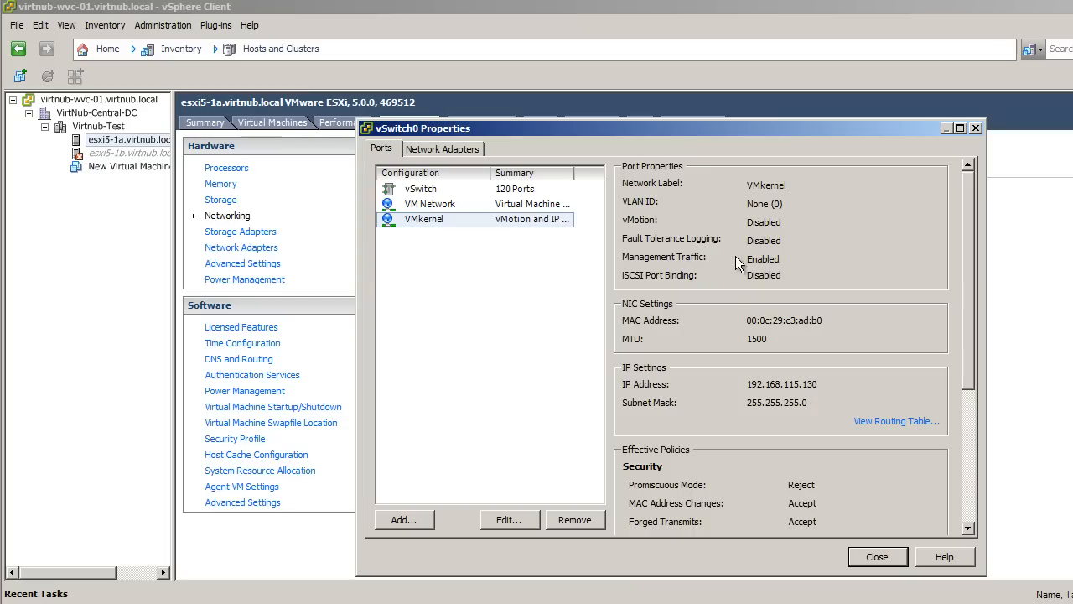
pyautogui.scroll(-3, 742, 345)
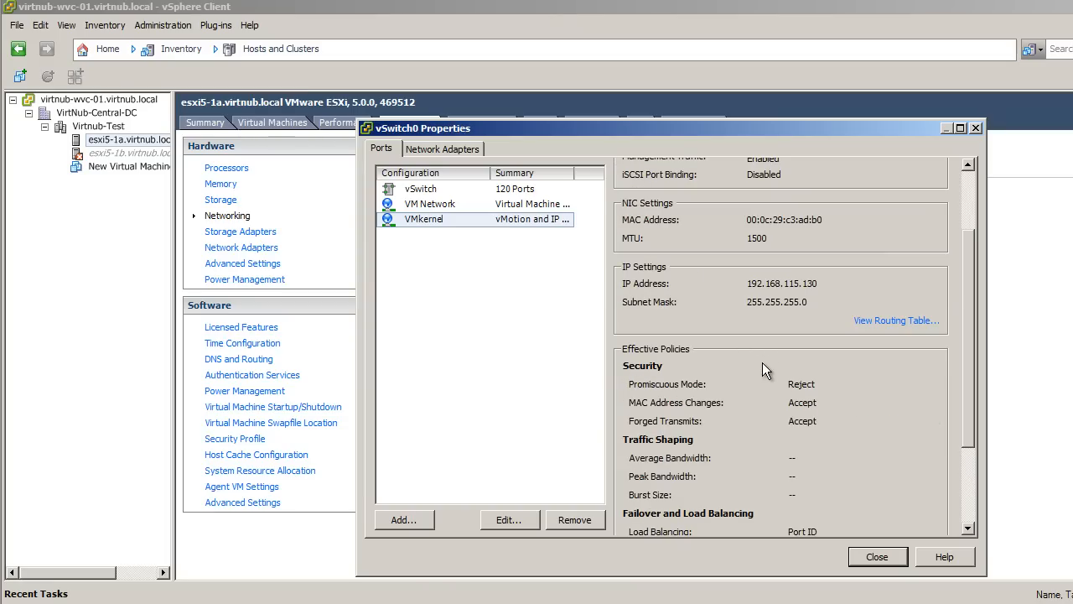
pyautogui.scroll(-4, 762, 362)
pyautogui.click(875, 557)
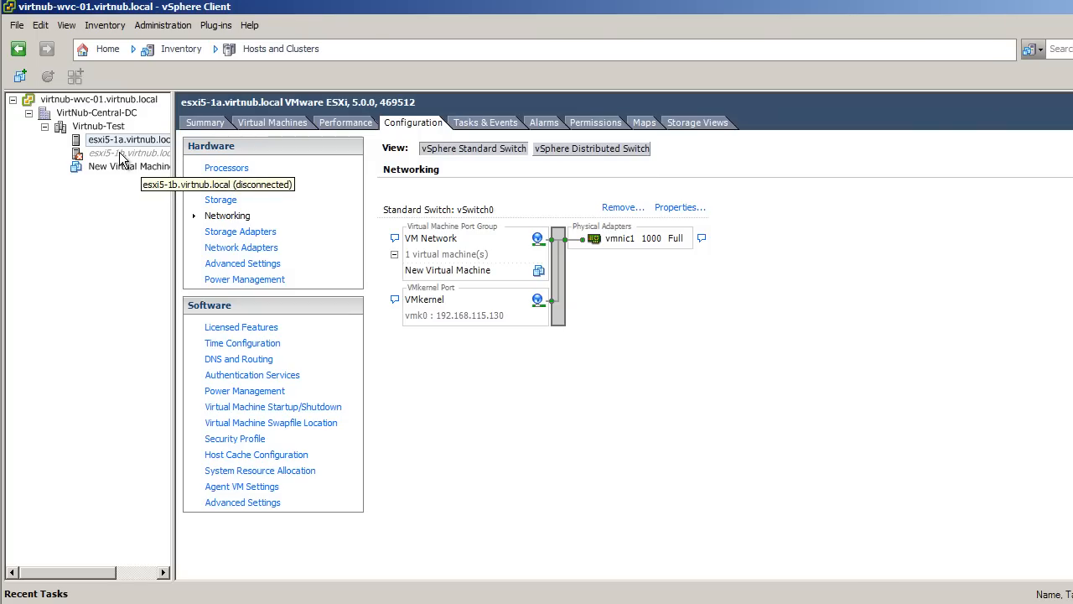
# - Create a version 5.0.0 vSphere Distributed Switch named DVS01-MGMT-migration with 4 uplink ports in VirtNub-Central-DC, without adding hosts during creation
pyautogui.hotkey('ctrl', 'shift', 'n')
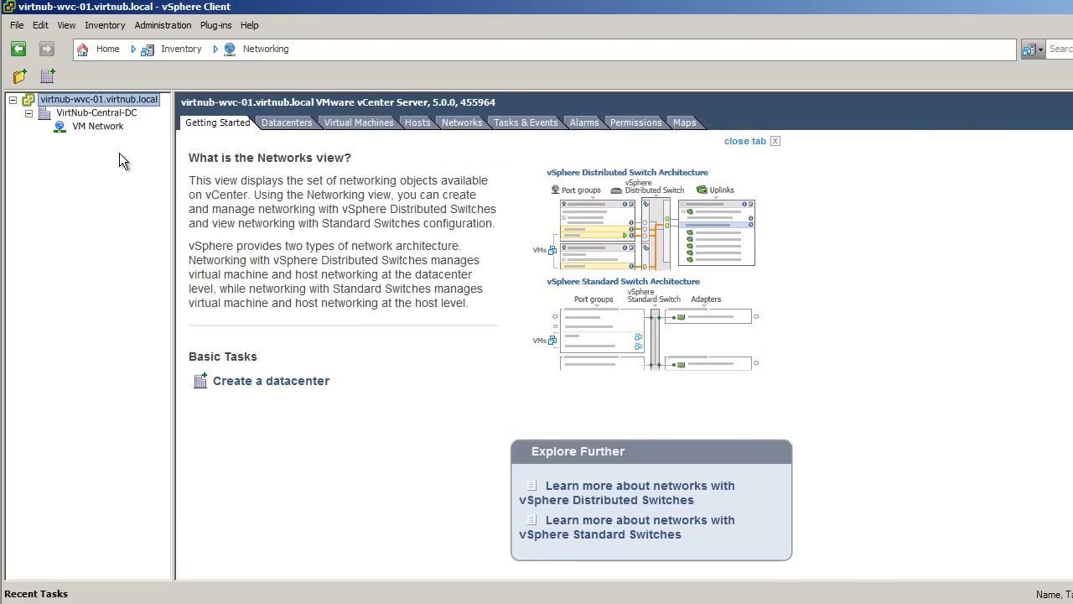
pyautogui.click(115, 114)
pyautogui.rightClick(115, 114)
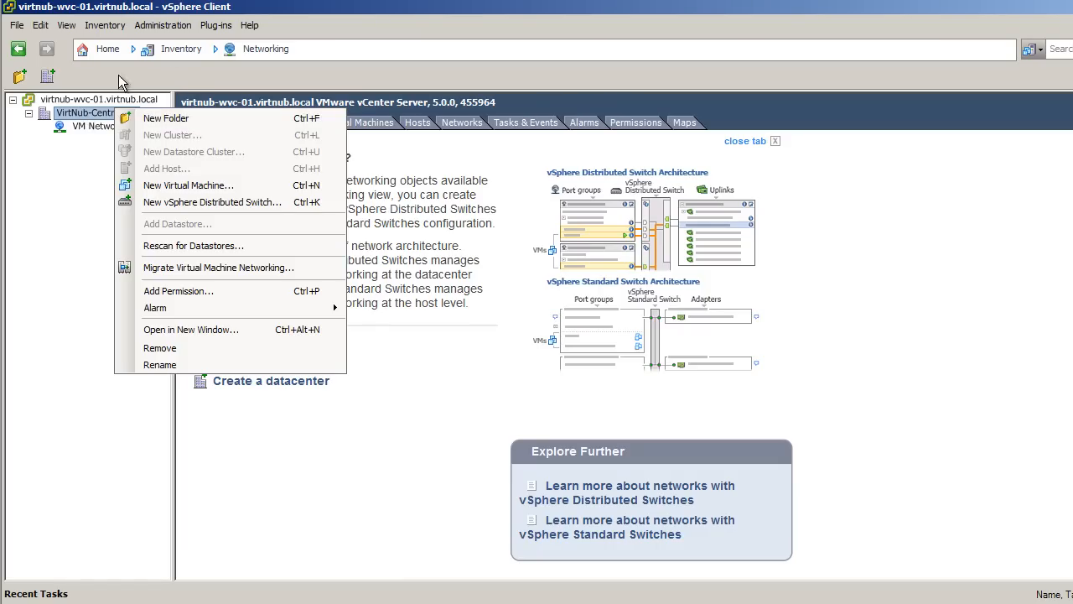
pyautogui.rightClick(86, 115)
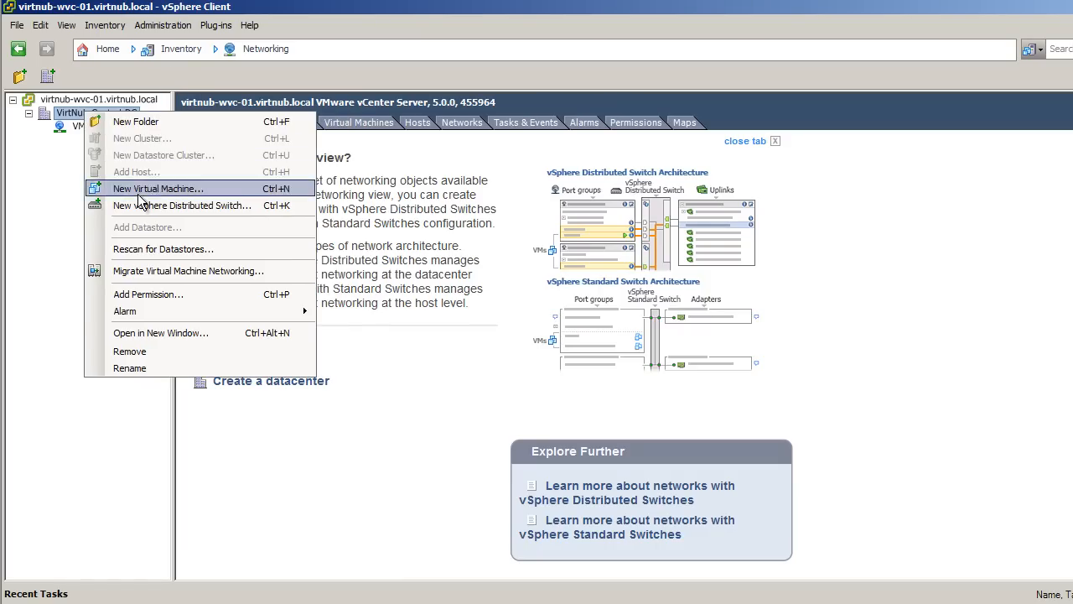
pyautogui.click(165, 208)
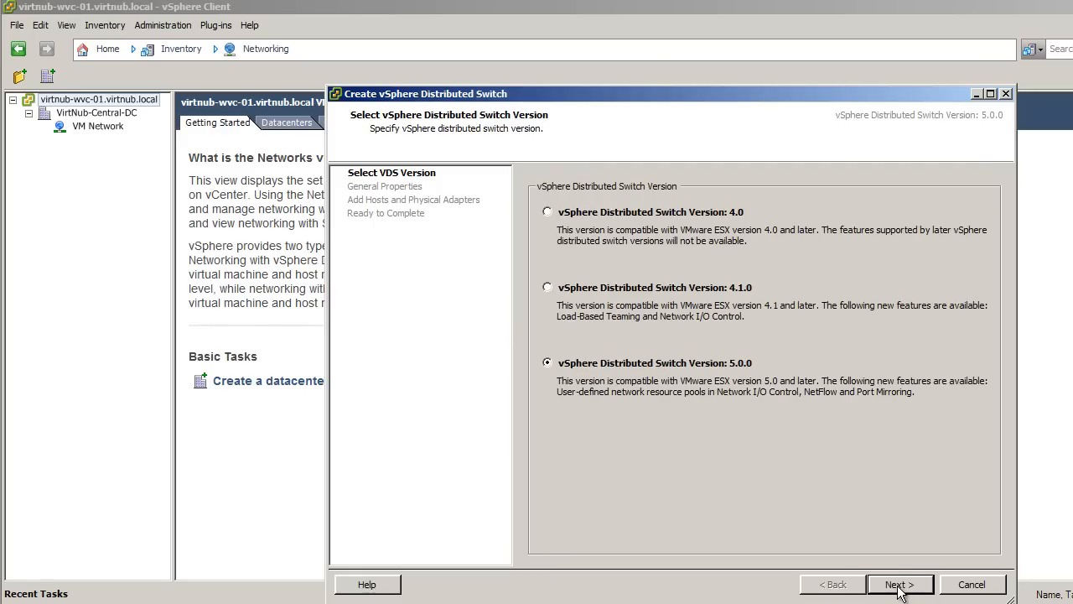
pyautogui.click(908, 587)
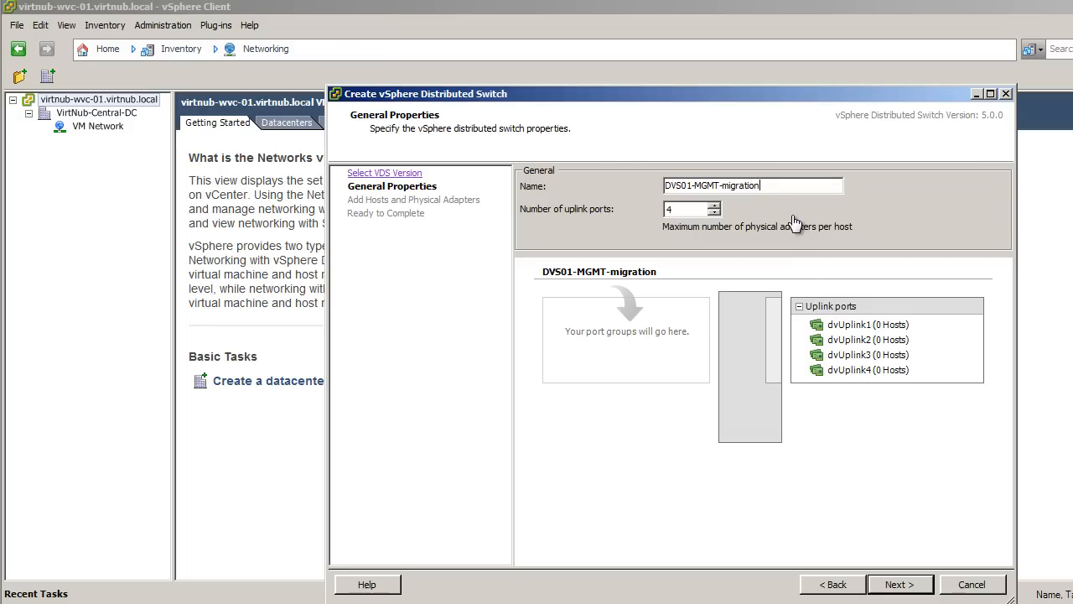
pyautogui.click(918, 585)
pyautogui.click(532, 210)
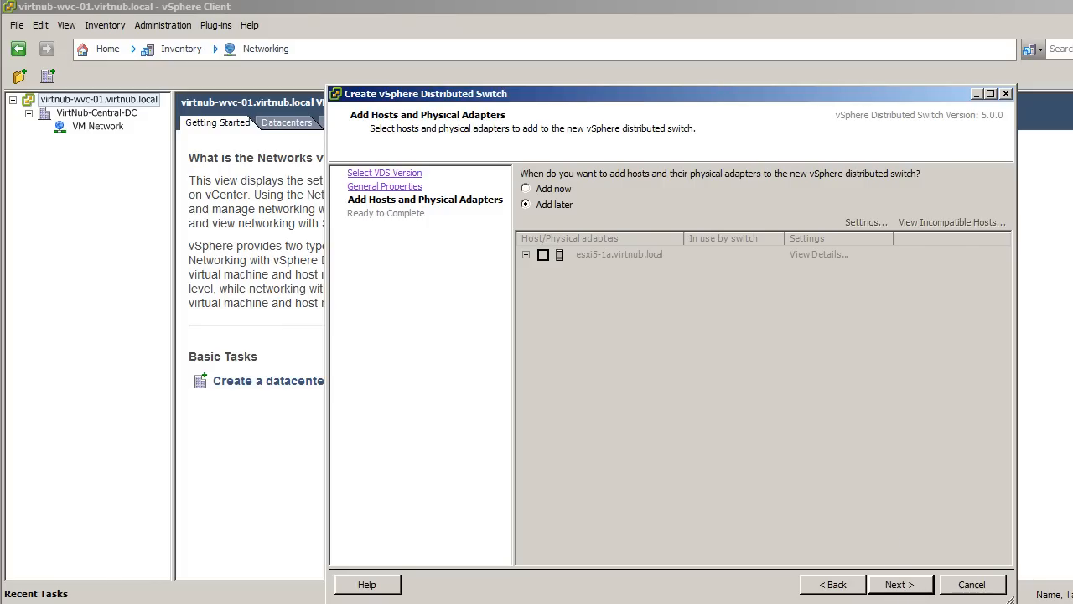
pyautogui.click(899, 584)
pyautogui.click(899, 585)
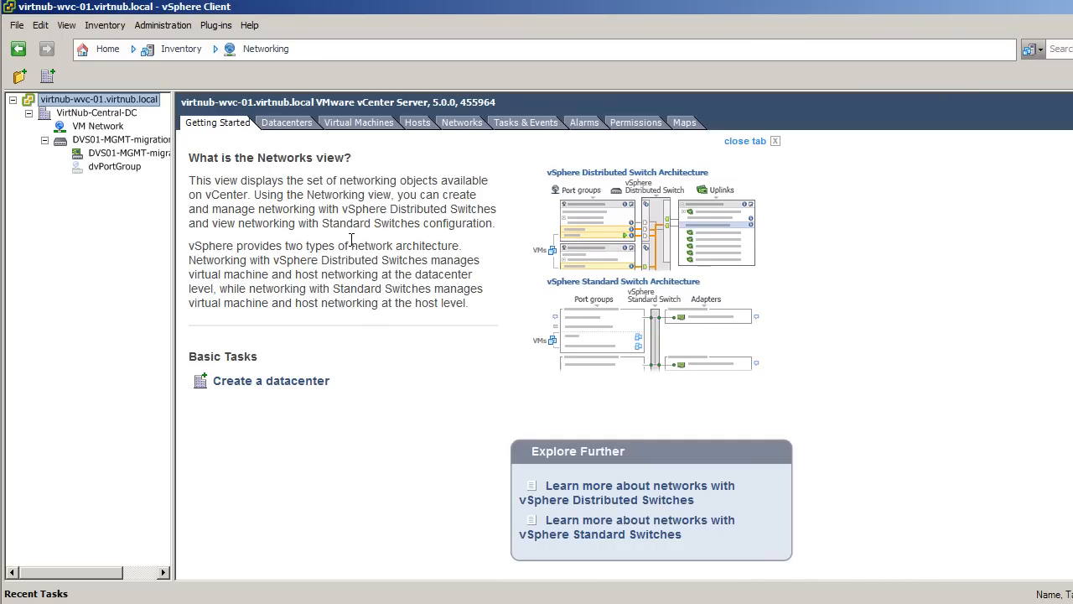
# - Inspect the VLAN policy and its available types in the dvPortGroup settings, leaving without changes
pyautogui.click(128, 167)
pyautogui.rightClick(128, 169)
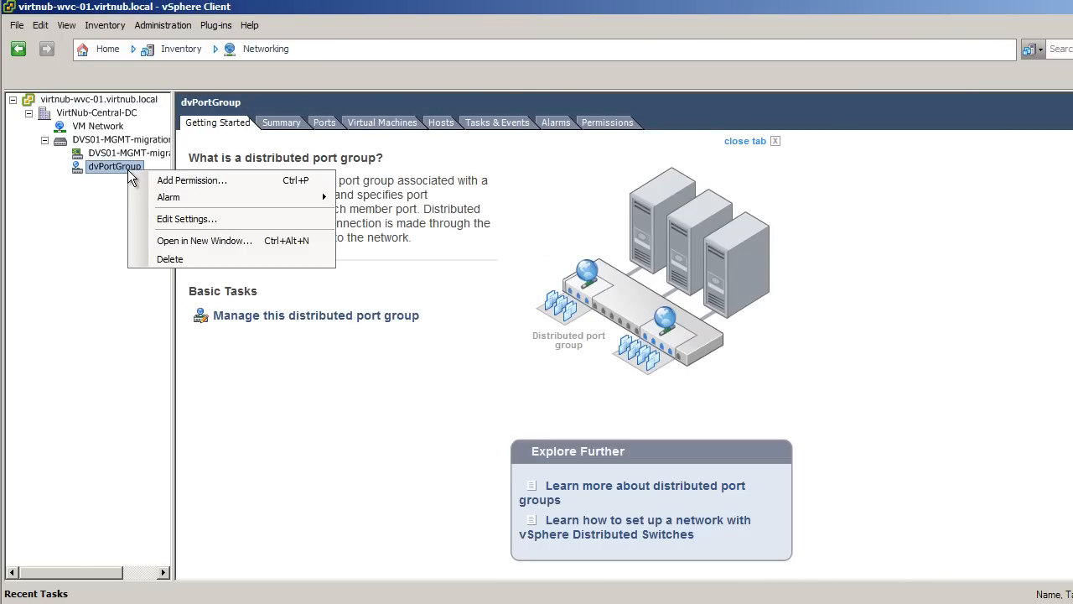
pyautogui.click(199, 218)
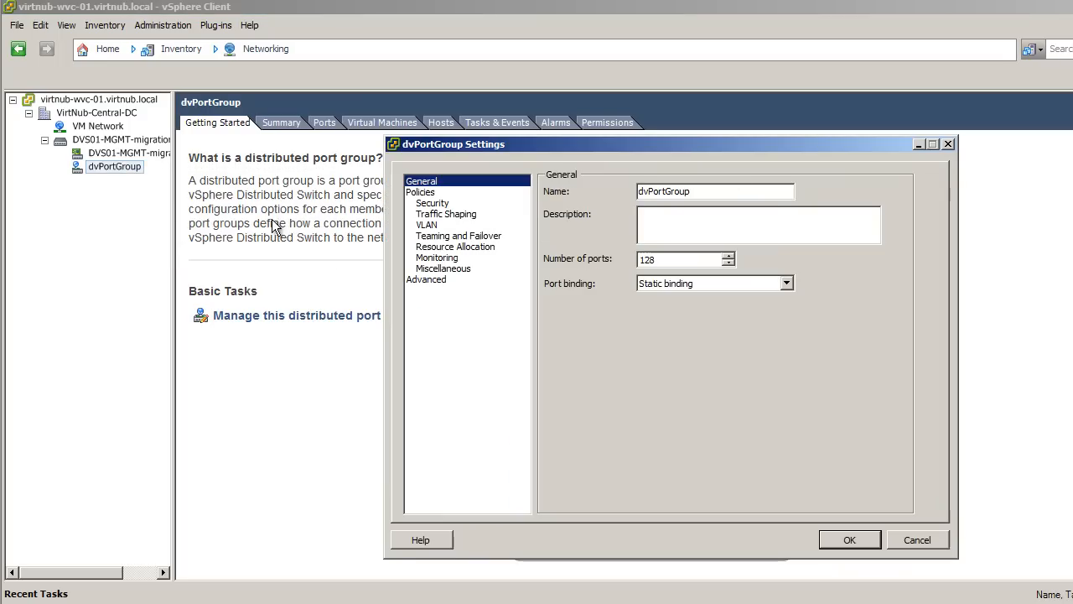
pyautogui.click(440, 225)
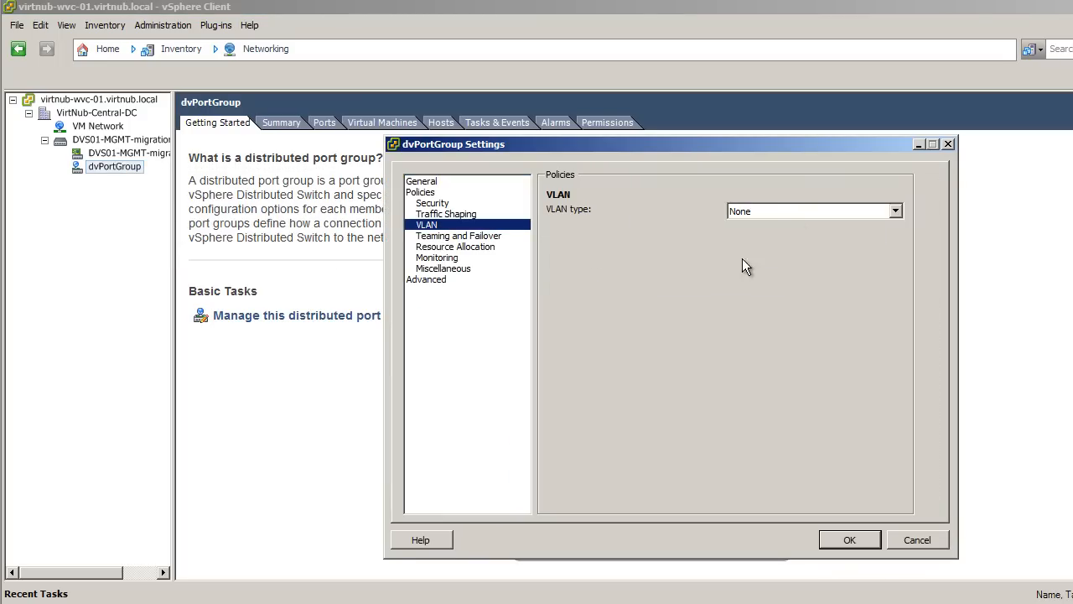
pyautogui.click(764, 212)
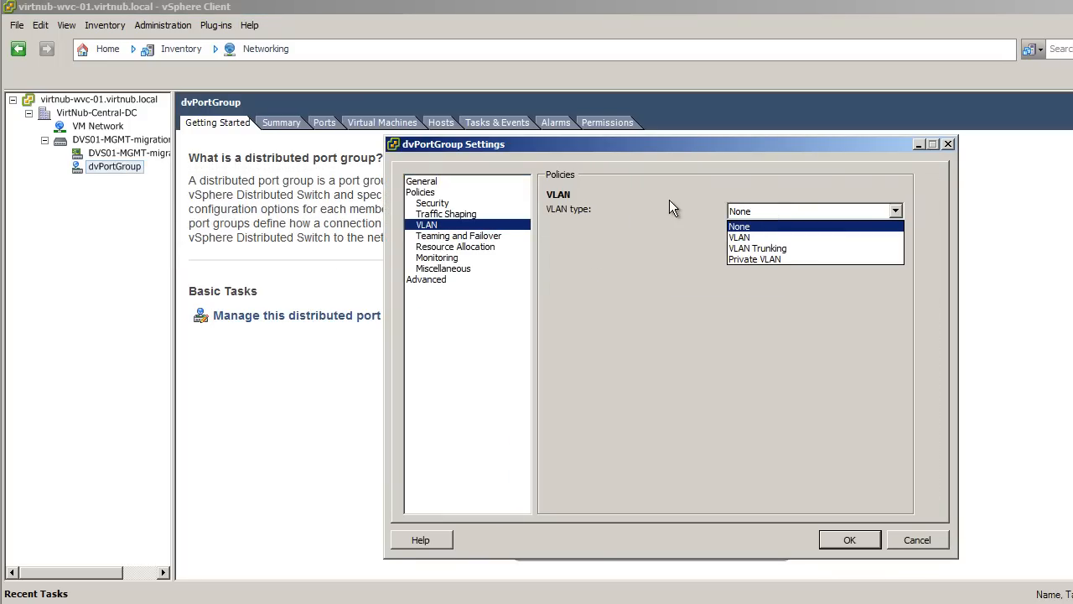
pyautogui.click(654, 235)
pyautogui.click(453, 246)
pyautogui.click(441, 224)
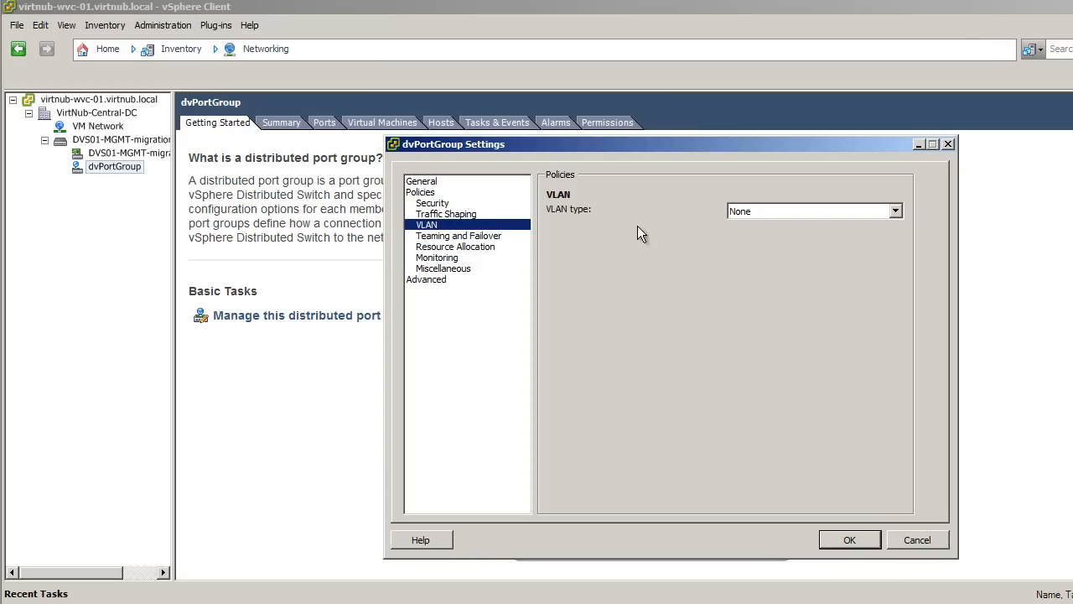
pyautogui.click(917, 540)
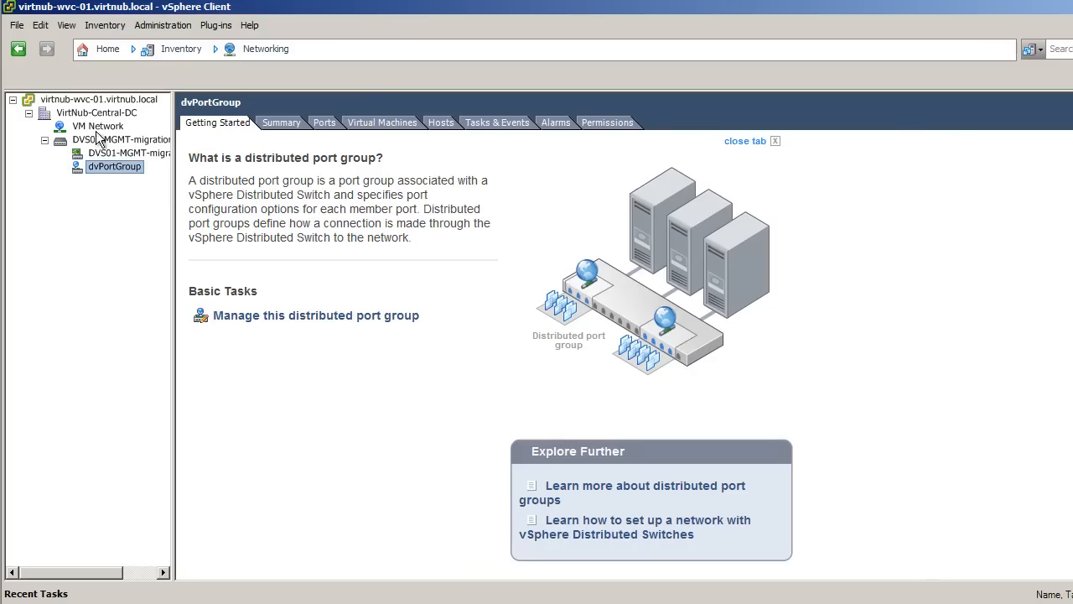
# - Start adding host esxi5-1a.virtnub.local to the DVS01-MGMT-migration switch, with vmnic1 as its physical adapter
pyautogui.click(122, 139)
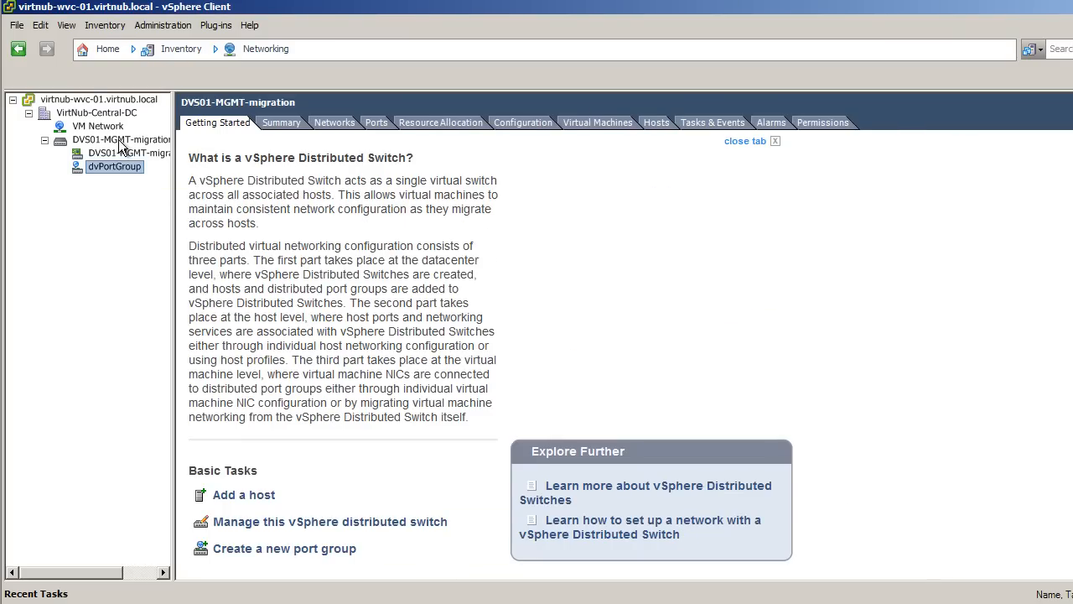
pyautogui.click(518, 124)
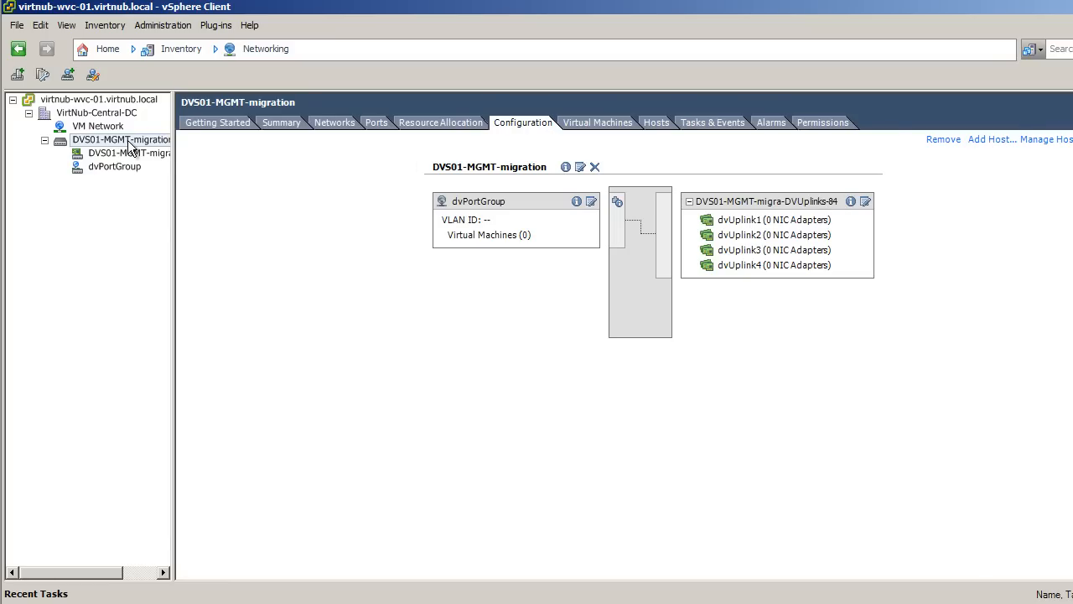
pyautogui.click(992, 141)
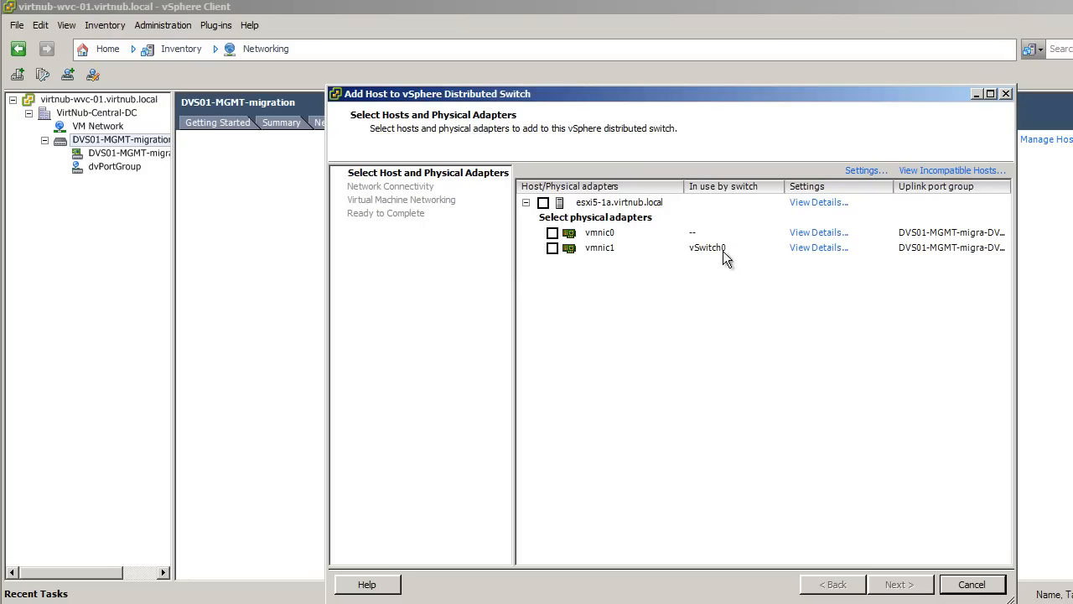
pyautogui.click(543, 202)
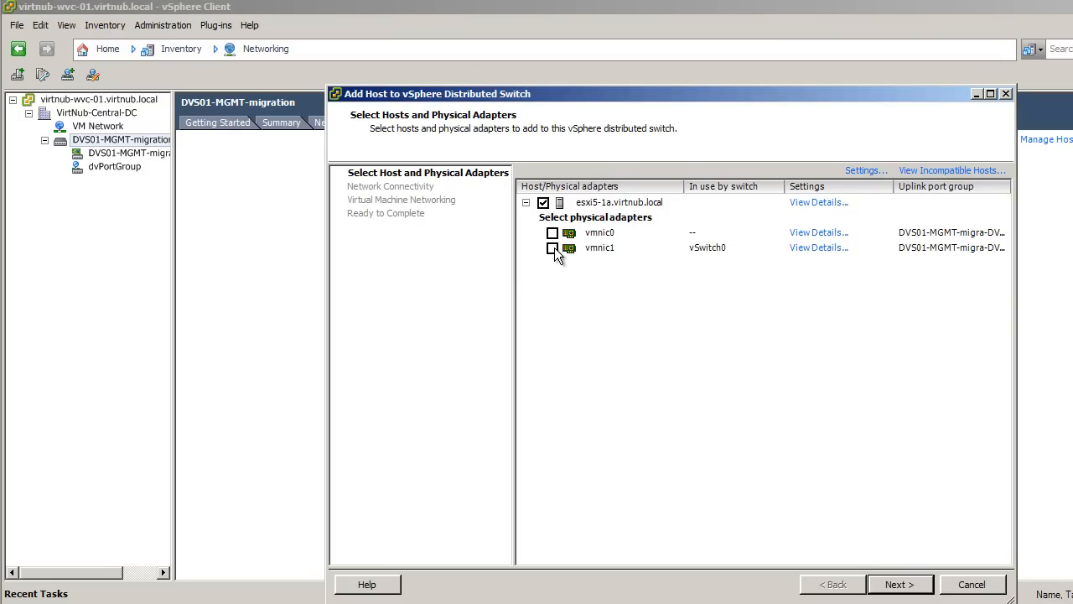
pyautogui.click(925, 587)
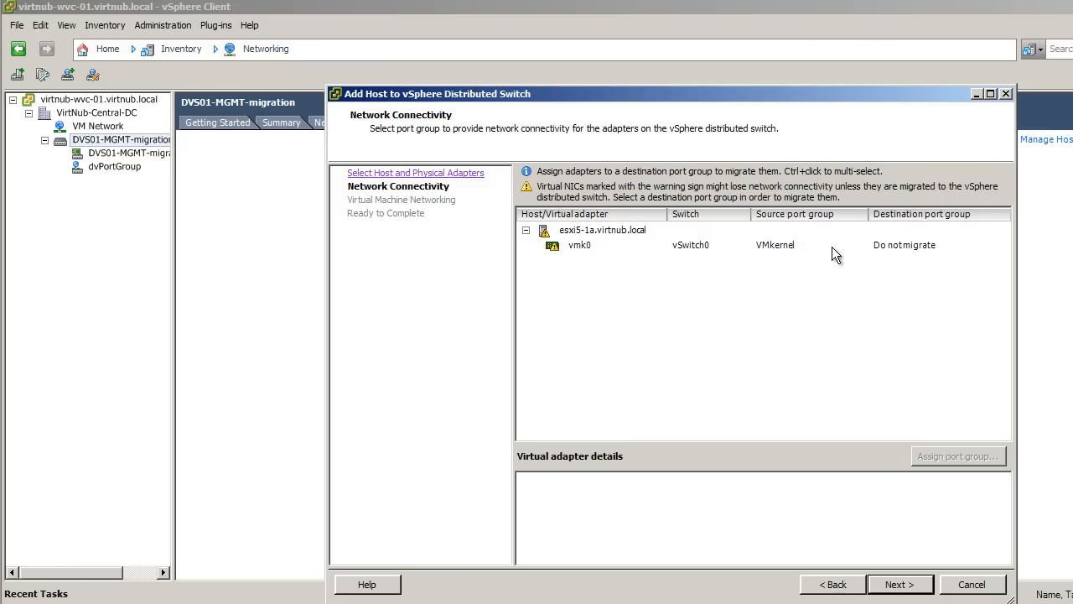
# - Assign vmk0 to the destination port group dvPortGroup and finish adding the host without migrating virtual machine networking
pyautogui.click(894, 254)
pyautogui.click(922, 247)
pyautogui.click(924, 244)
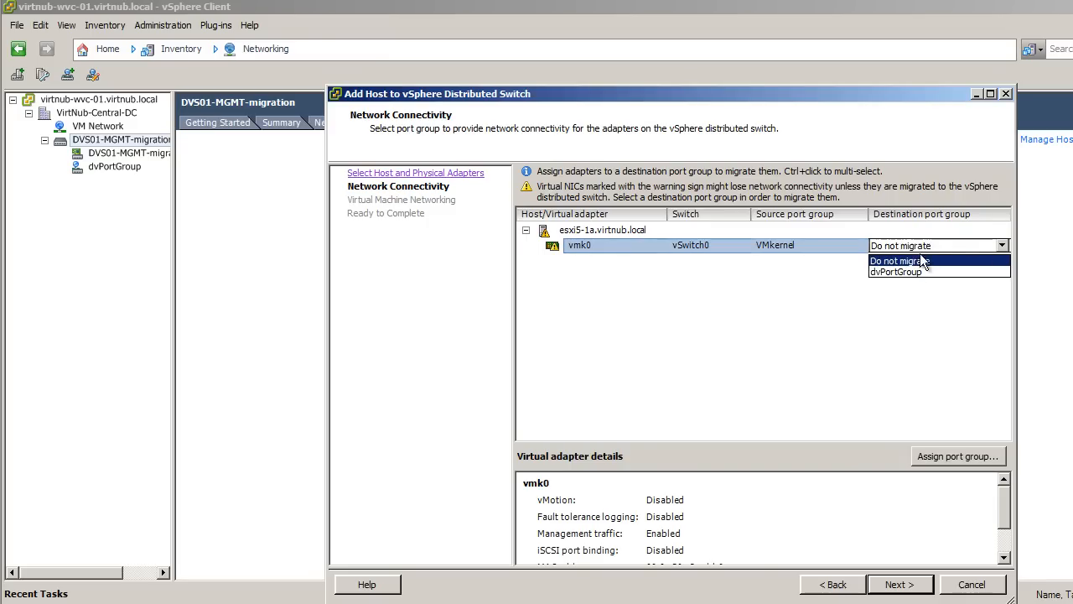
pyautogui.click(915, 271)
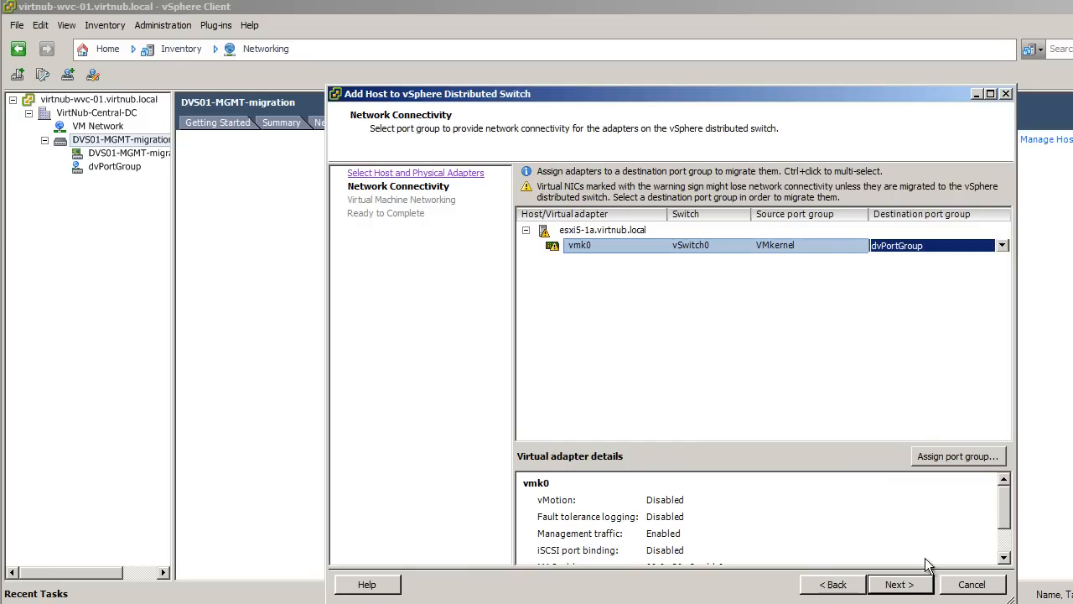
pyautogui.click(911, 588)
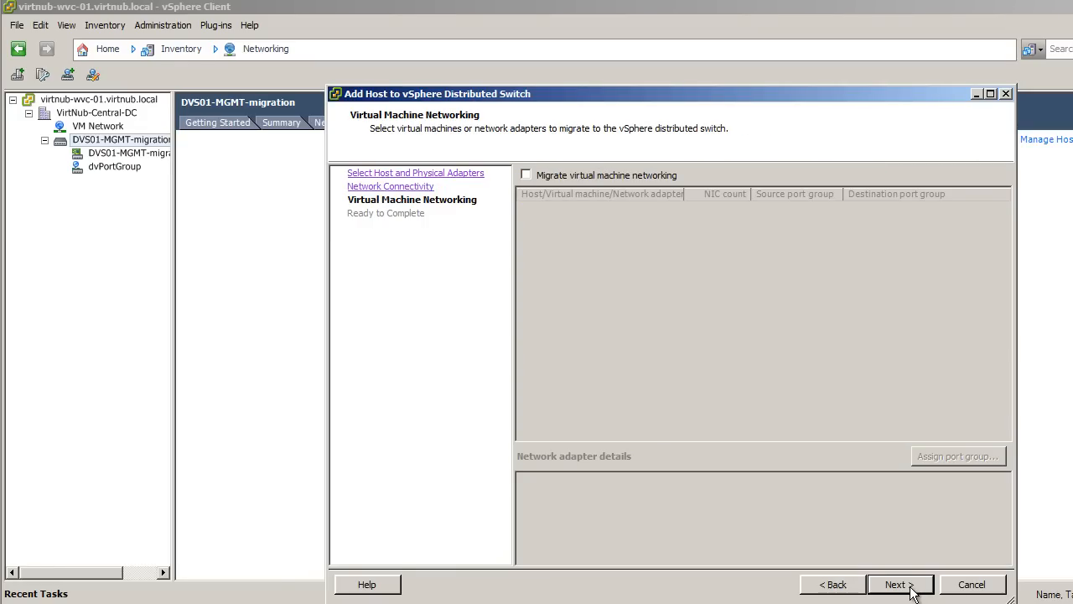
pyautogui.click(911, 587)
pyautogui.click(910, 588)
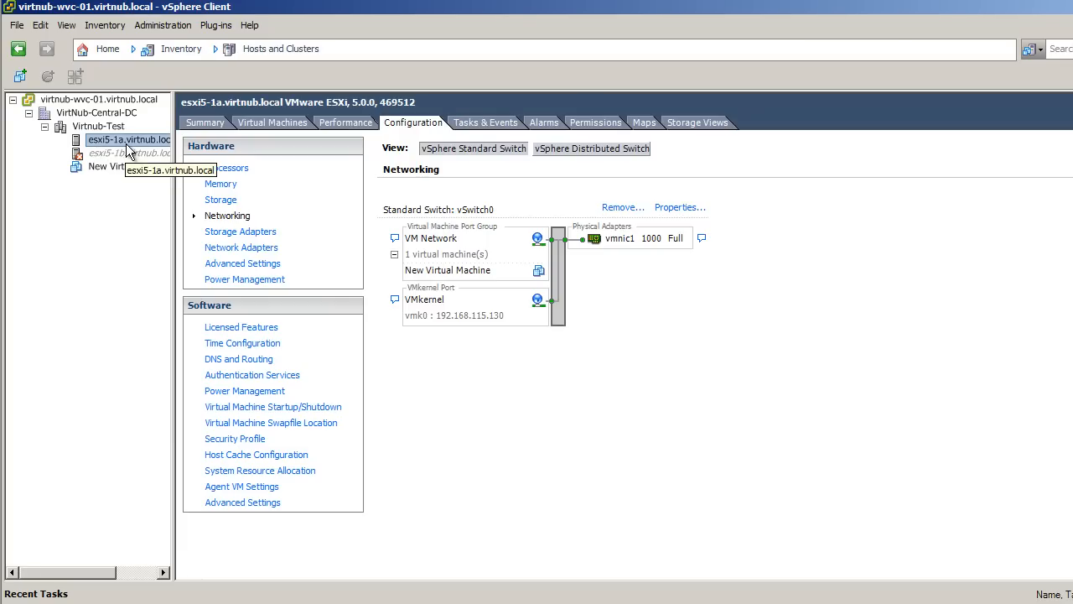
# - Refresh the networking view of host esxi5-1a.virtnub.local and inspect its distributed switch, tracing vmk0 in dvPortGroup and expanding the dvUplink1 adapters
pyautogui.click(102, 128)
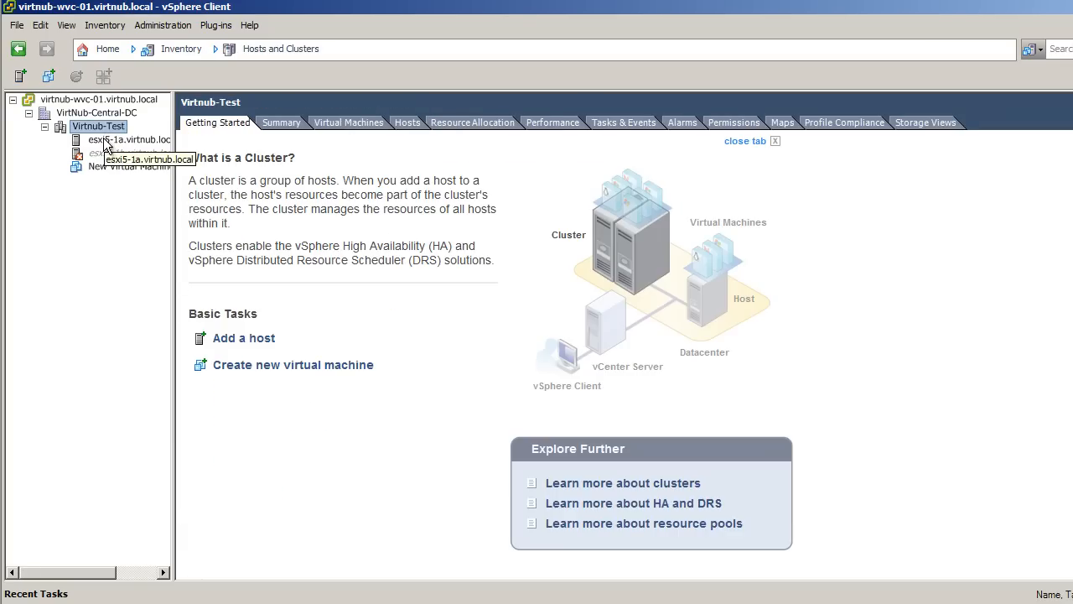
pyautogui.click(106, 139)
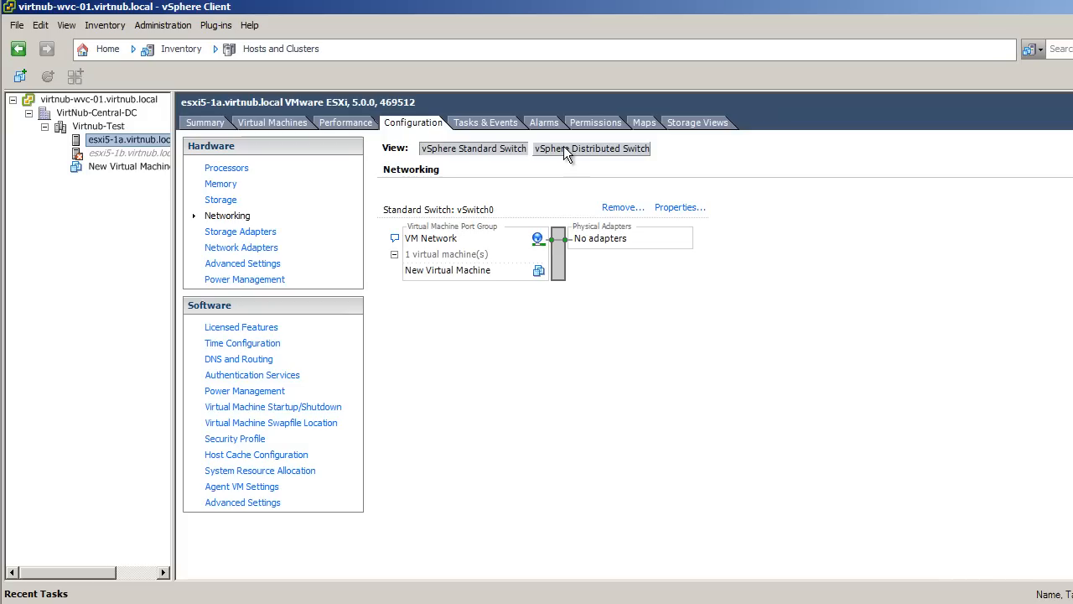
pyautogui.click(624, 148)
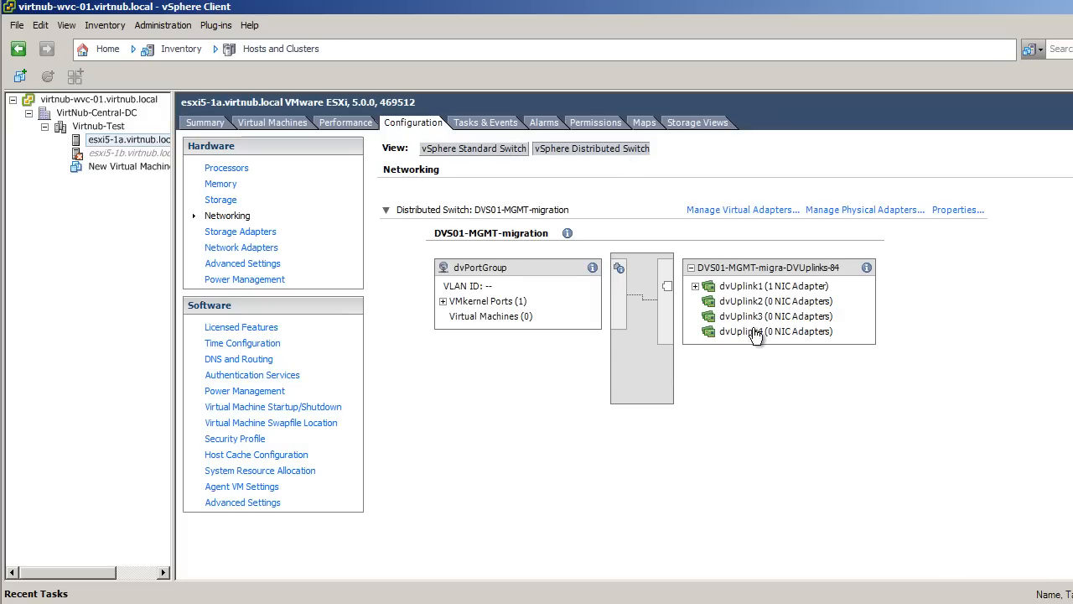
pyautogui.click(443, 301)
pyautogui.click(522, 319)
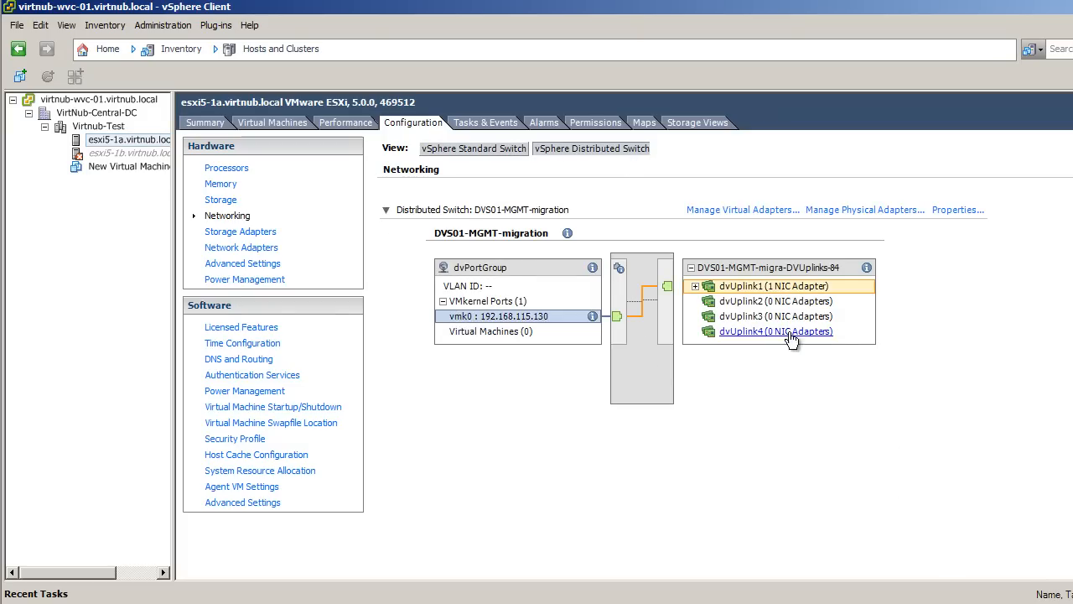
pyautogui.click(695, 288)
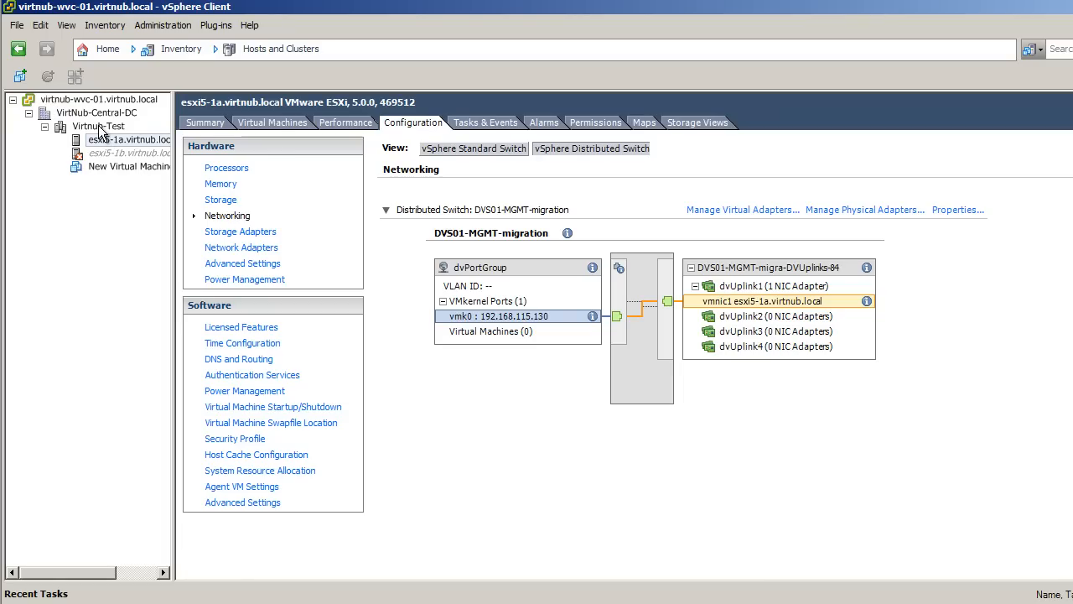
# - Check the DVS01-MGMT-migration configuration in the Networking inventory, expanding dvPortGroup's VMkernel ports and the adapters under dvUplink1
pyautogui.hotkey('ctrl', 'shift', 'n')
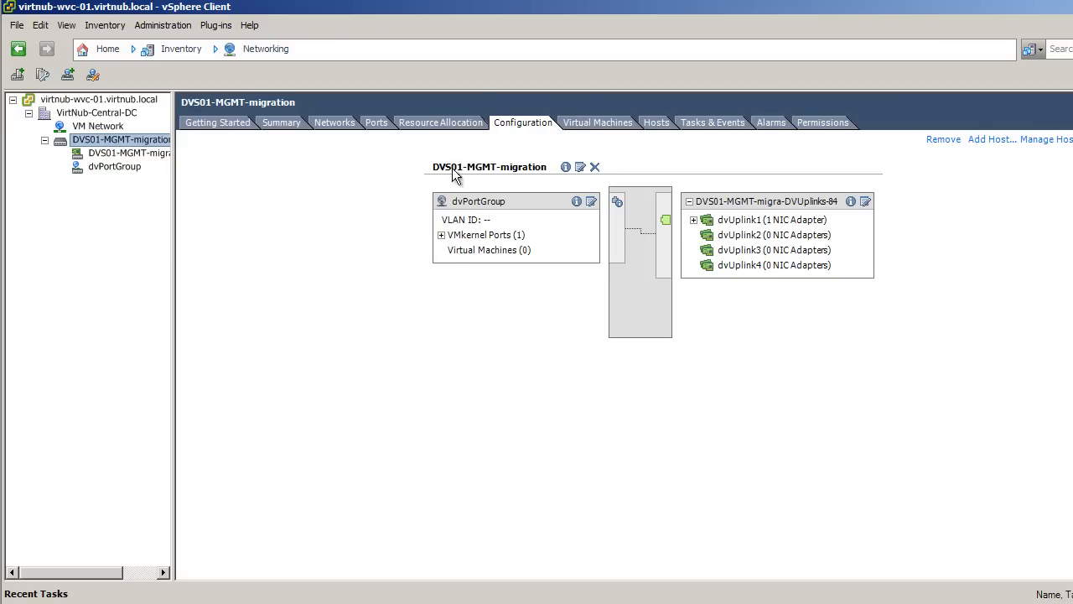
pyautogui.click(442, 235)
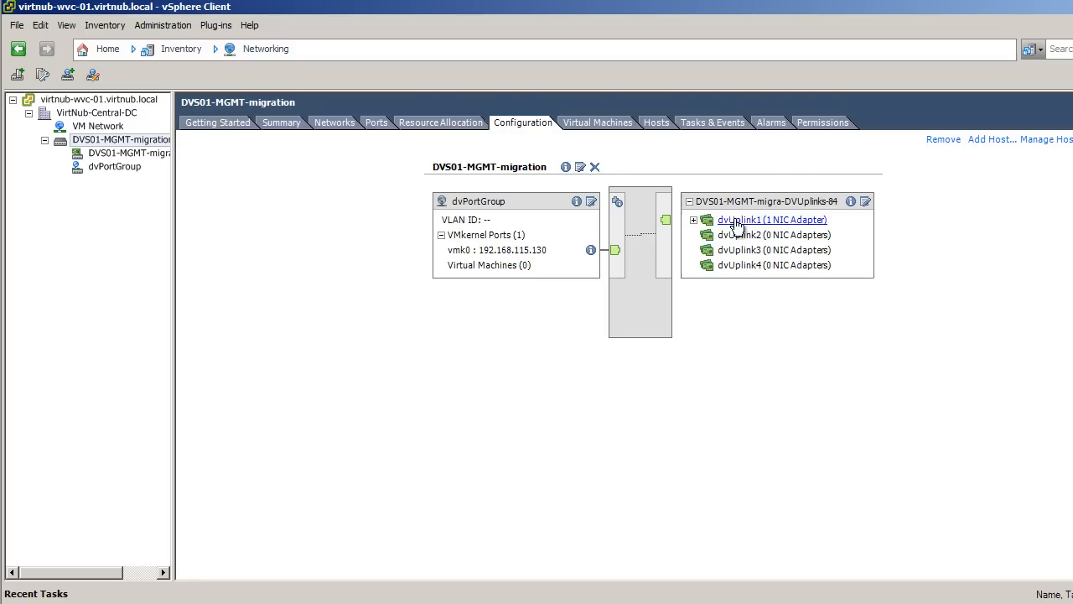
pyautogui.click(694, 220)
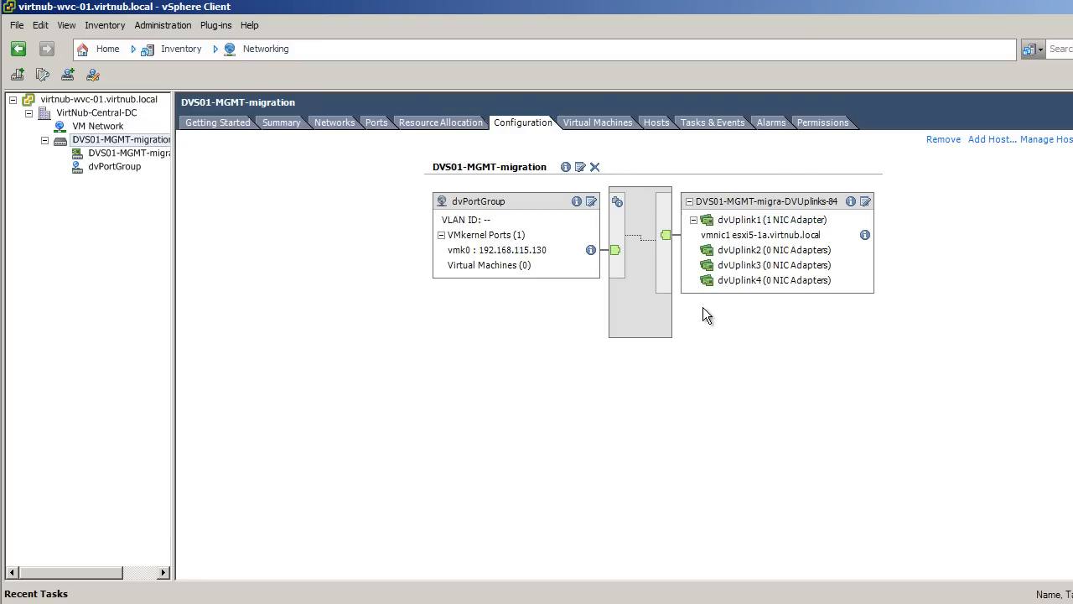